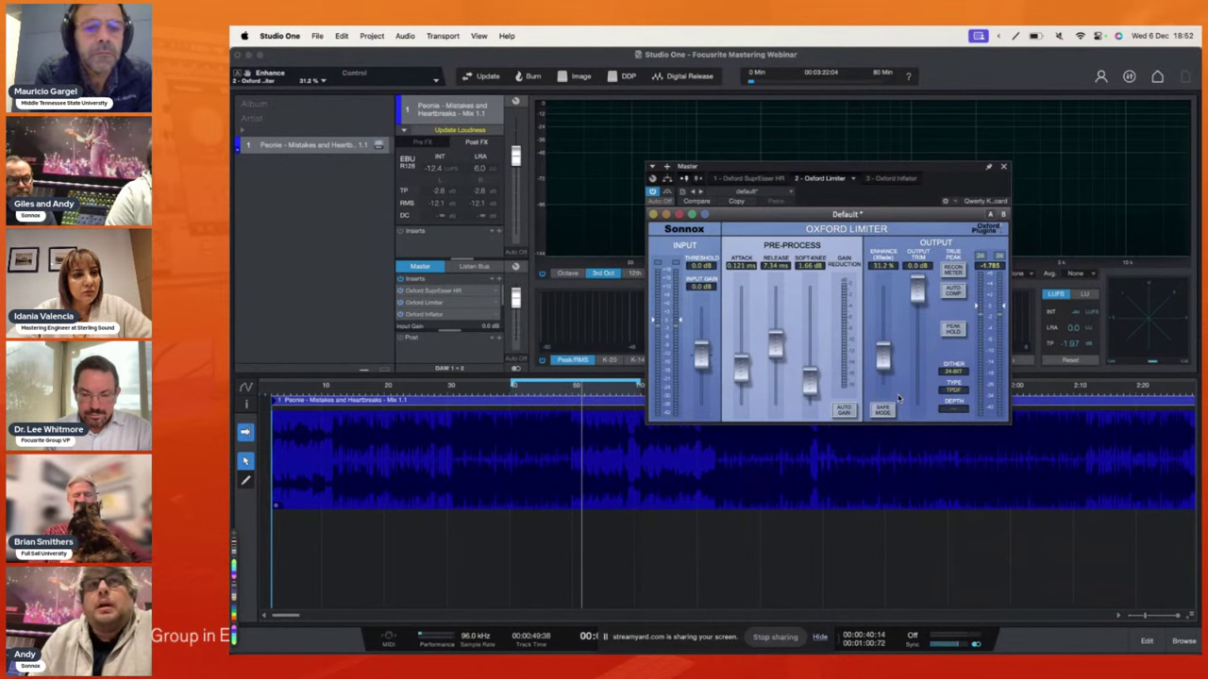
# Step: Move the Oxford Limiter window clear of the timeline, set a loop range from about 1:50 to 2:08, and start playback
pyautogui.moveTo(705, 351)
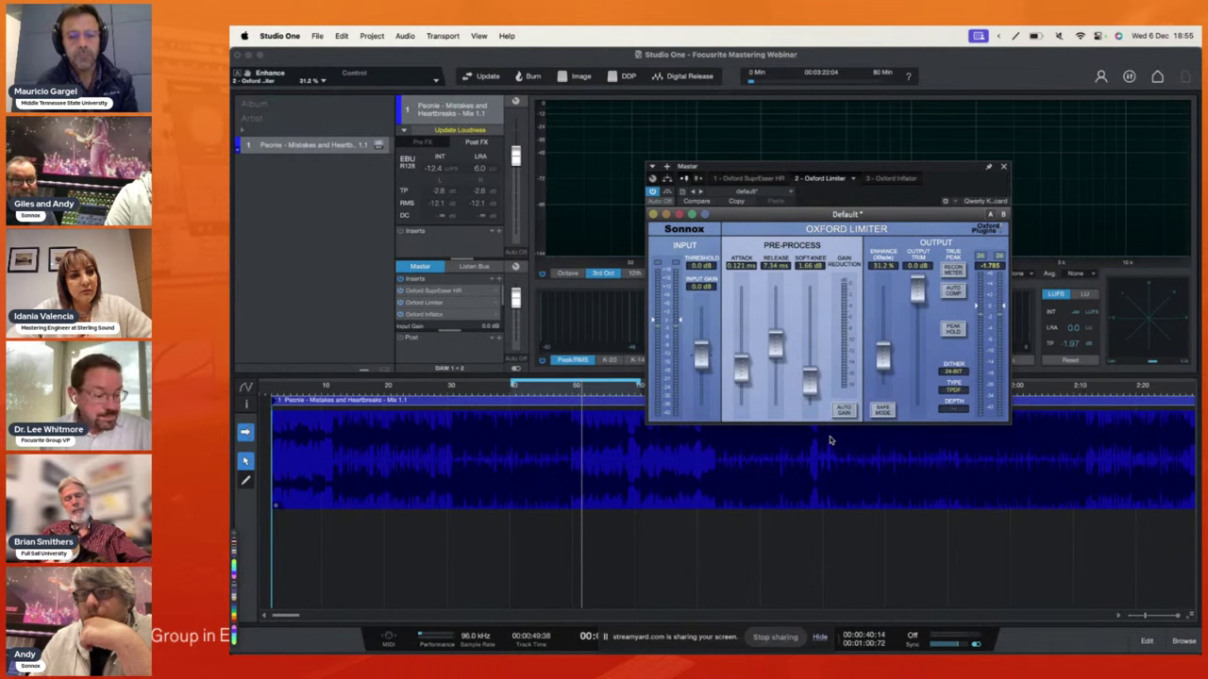
pyautogui.moveTo(819, 173); pyautogui.dragTo(699, 129)
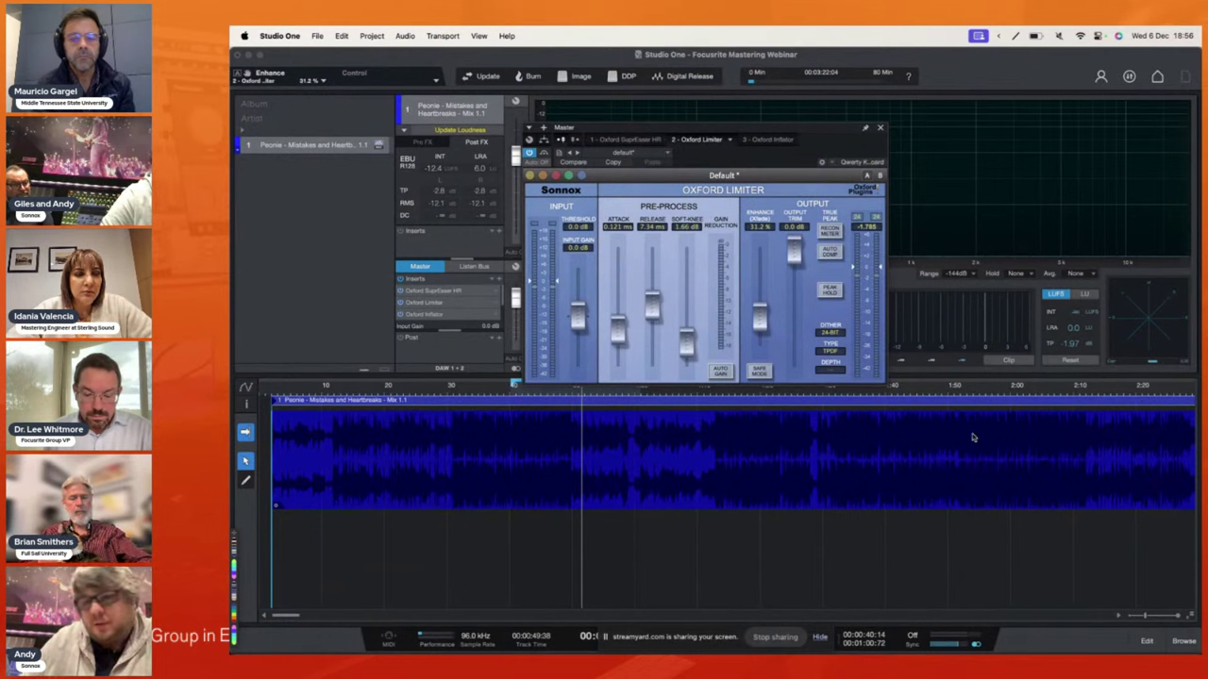
pyautogui.click(963, 392)
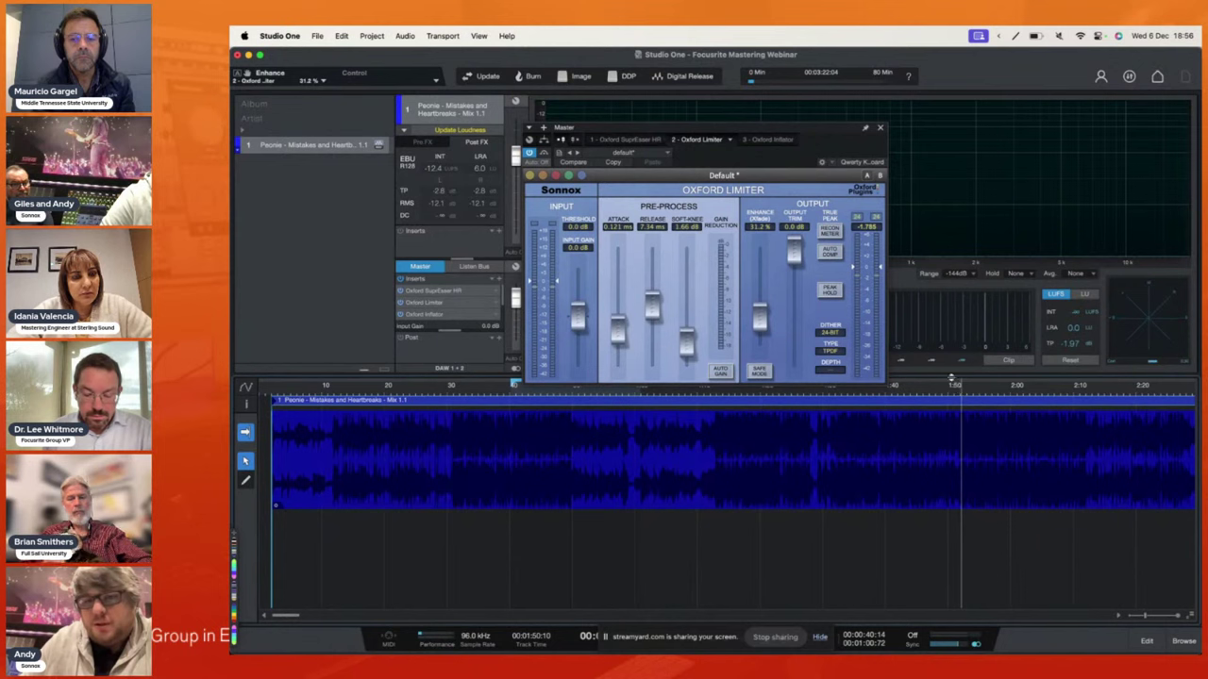
pyautogui.moveTo(956, 382); pyautogui.dragTo(1062, 389)
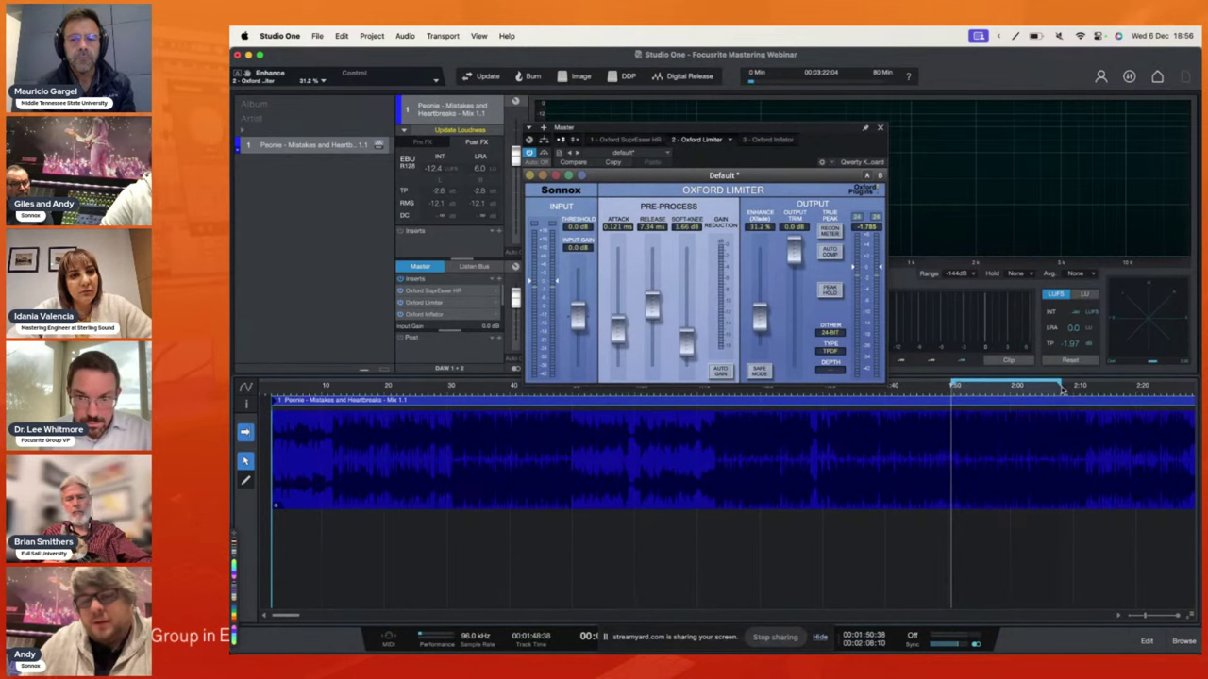
pyautogui.press('space')
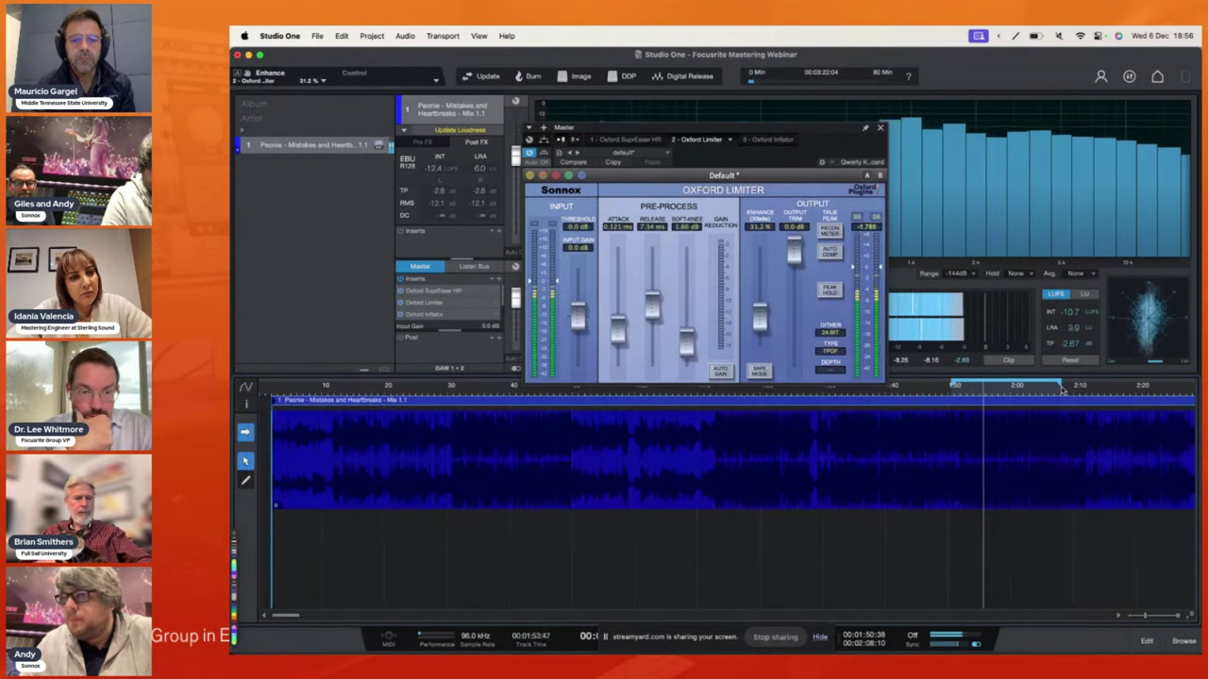
# Step: Check the playback and recording devices in the audio setup preferences without changing them, and resume playback
pyautogui.press('super+comma')
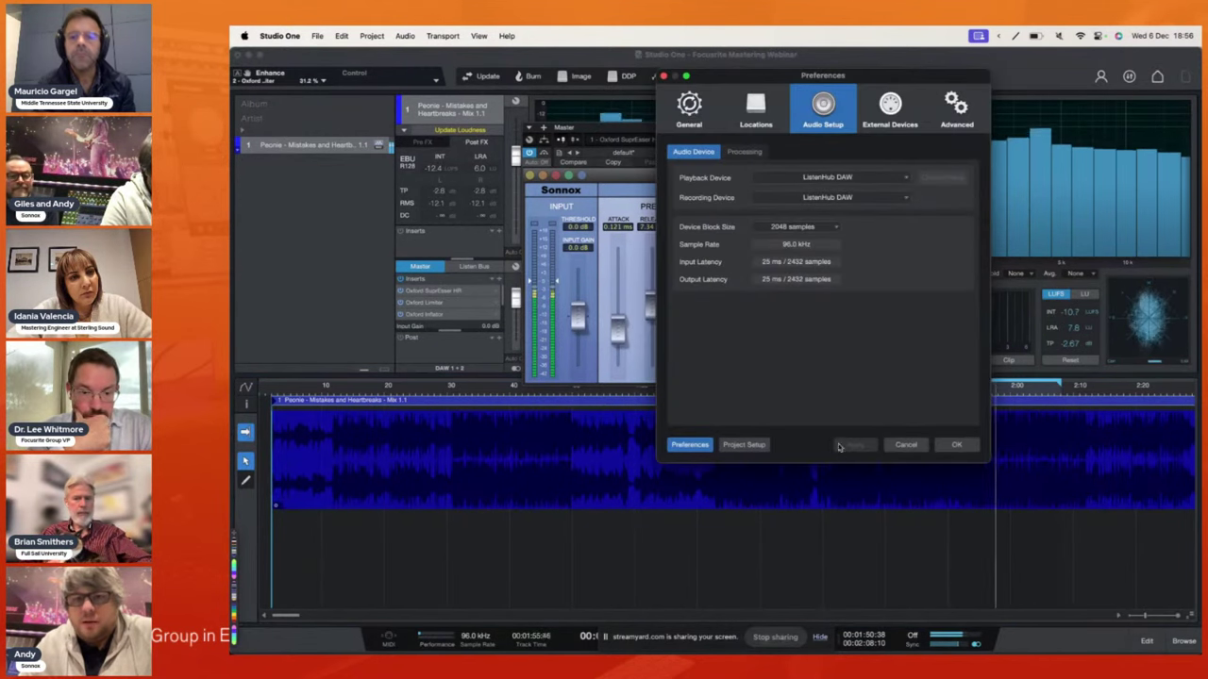
pyautogui.click(918, 445)
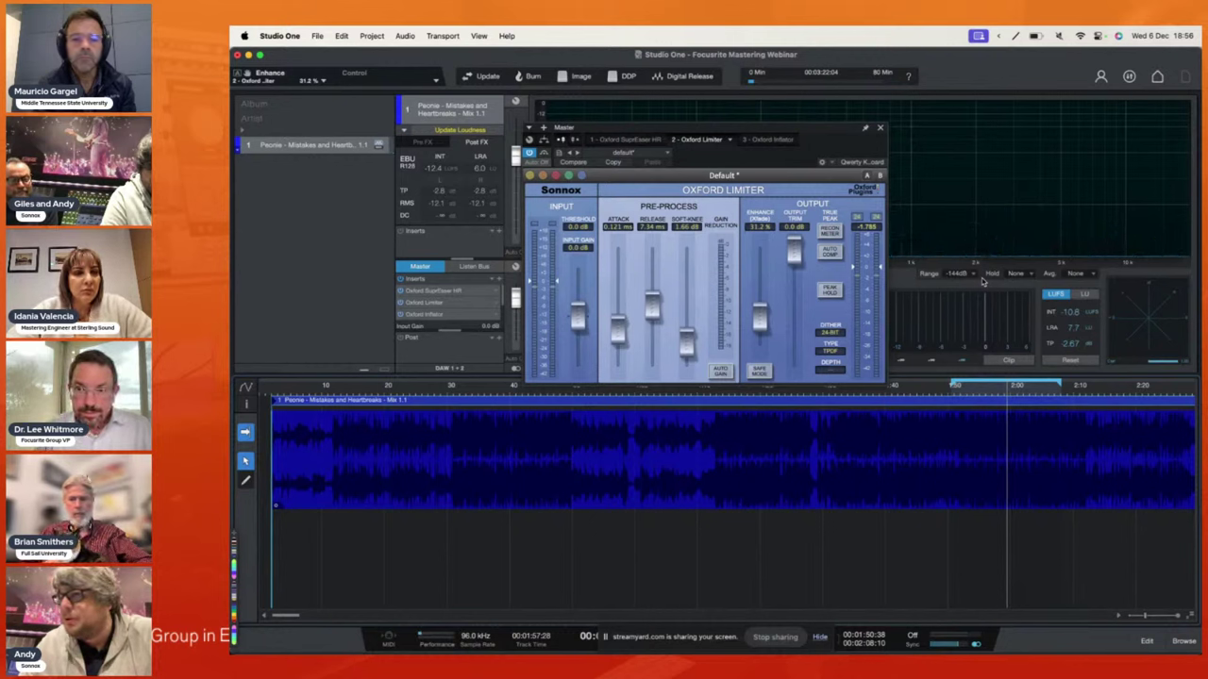
pyautogui.press('space')
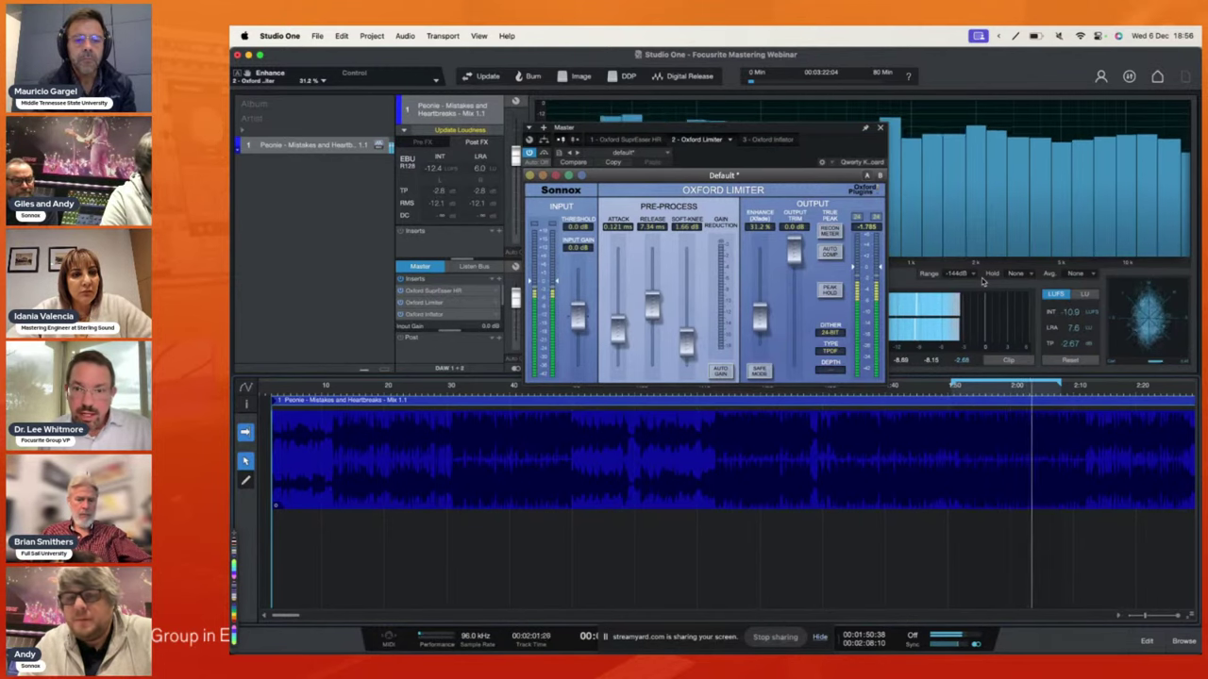
# Step: Switch to the StreamYard studio in Chrome, unmute the microphone, and return to Studio One
pyautogui.press('super+Tab')
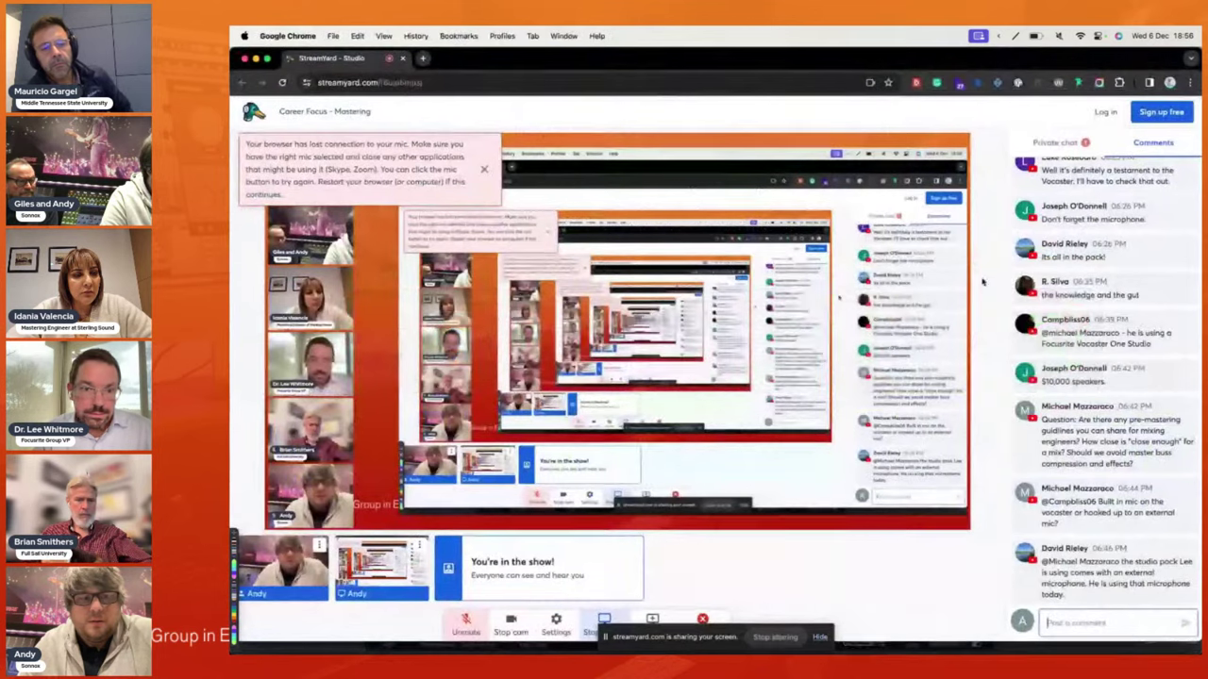
pyautogui.click(465, 625)
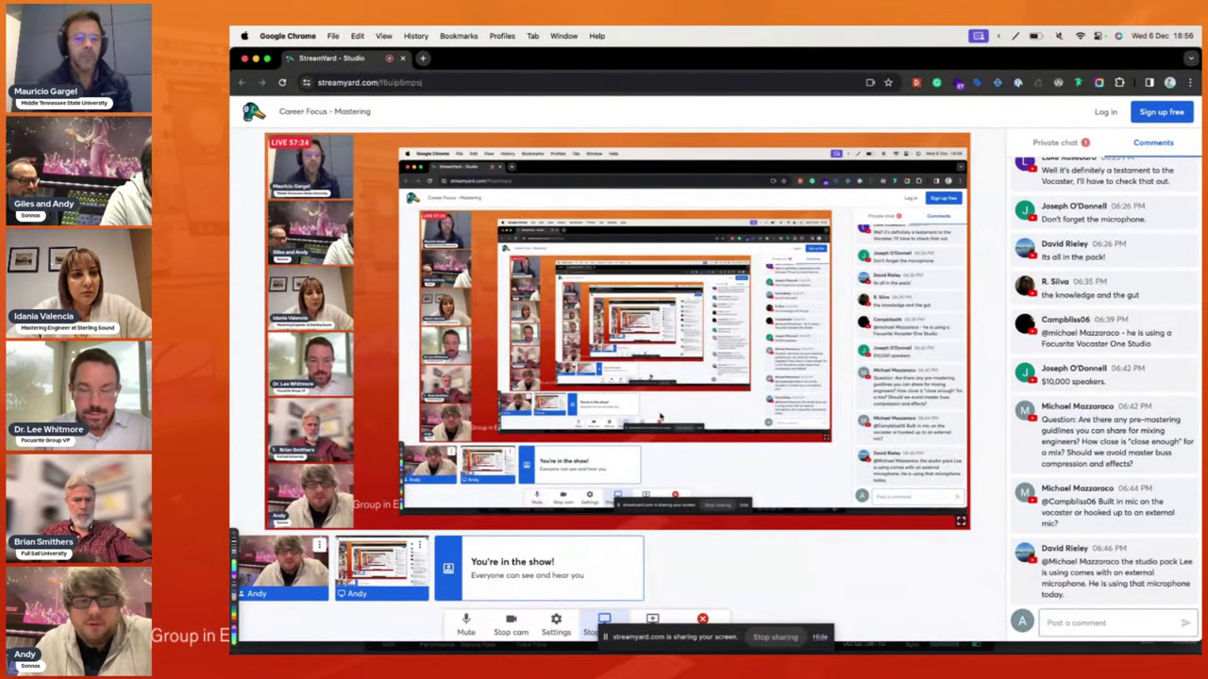
pyautogui.press('super+Tab')
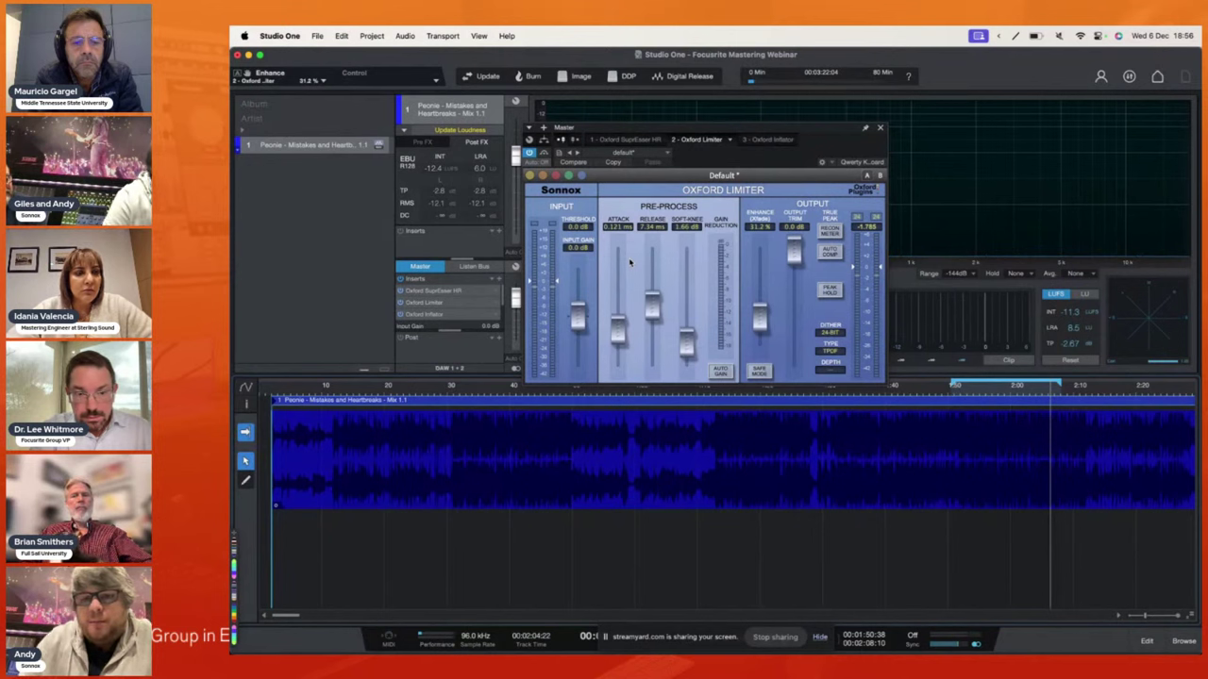
# Step: Raise the limiter's input gain to +5.10 dB, lower its threshold to -6.54 dB, and play the loop
pyautogui.click(580, 321)
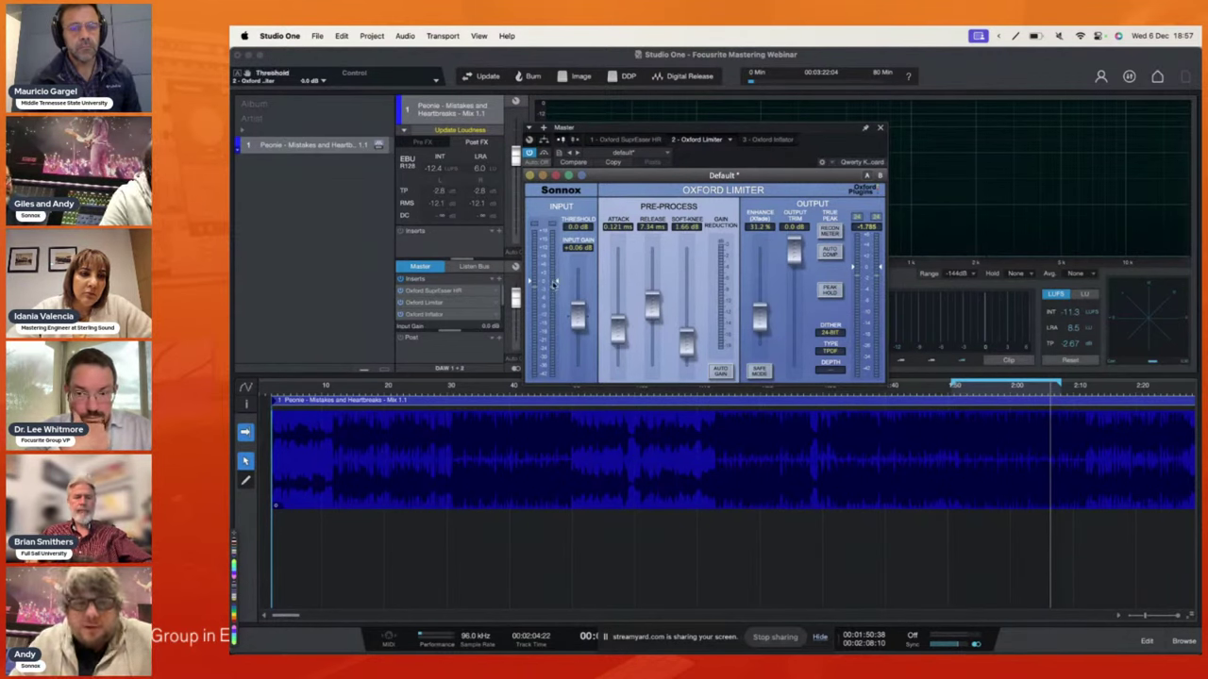
pyautogui.moveTo(574, 317); pyautogui.dragTo(573, 300)
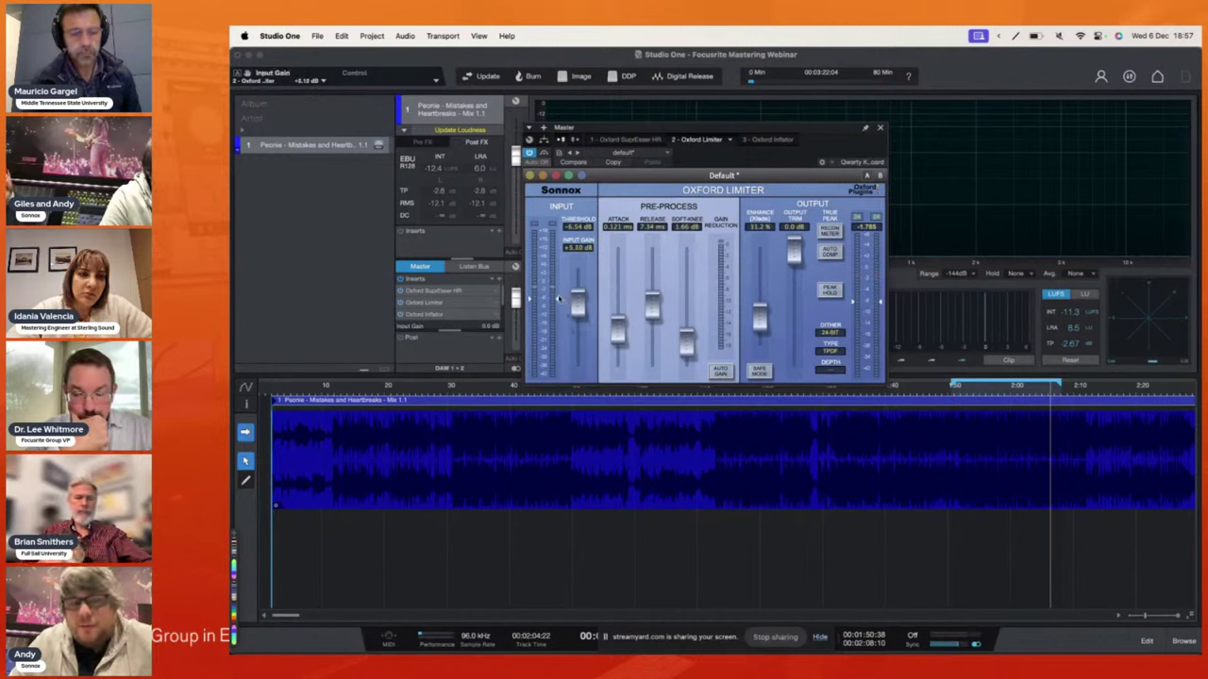
pyautogui.scroll(-1, 558, 298)
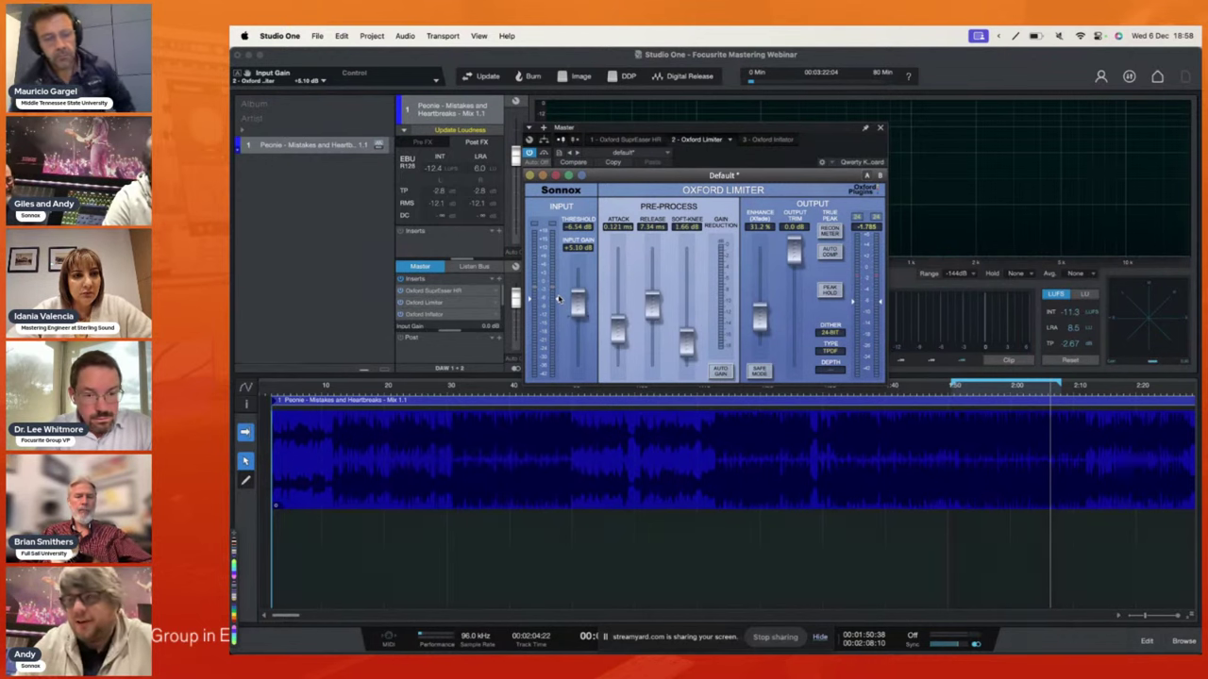
pyautogui.press('space')
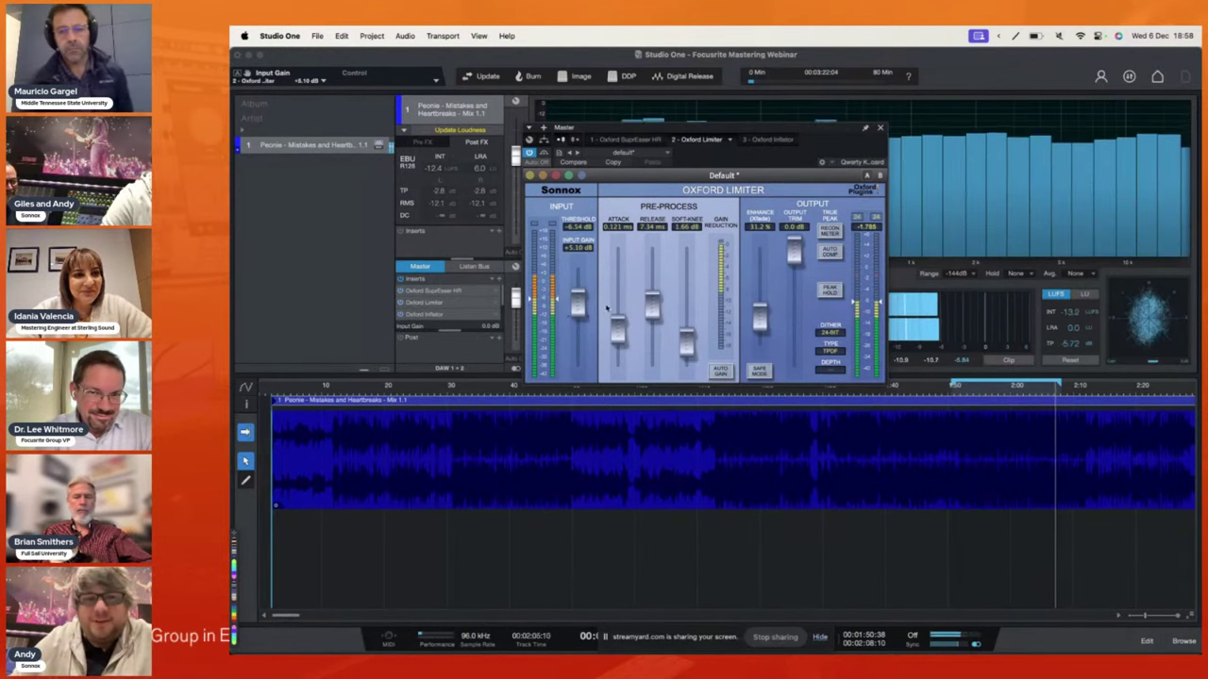
# Step: Reset the limiter's threshold to 0.0 dB, with attack and release at 0.052 ms and input gain at +5.51 dB during playback
pyautogui.moveTo(555, 300); pyautogui.dragTo(552, 260)
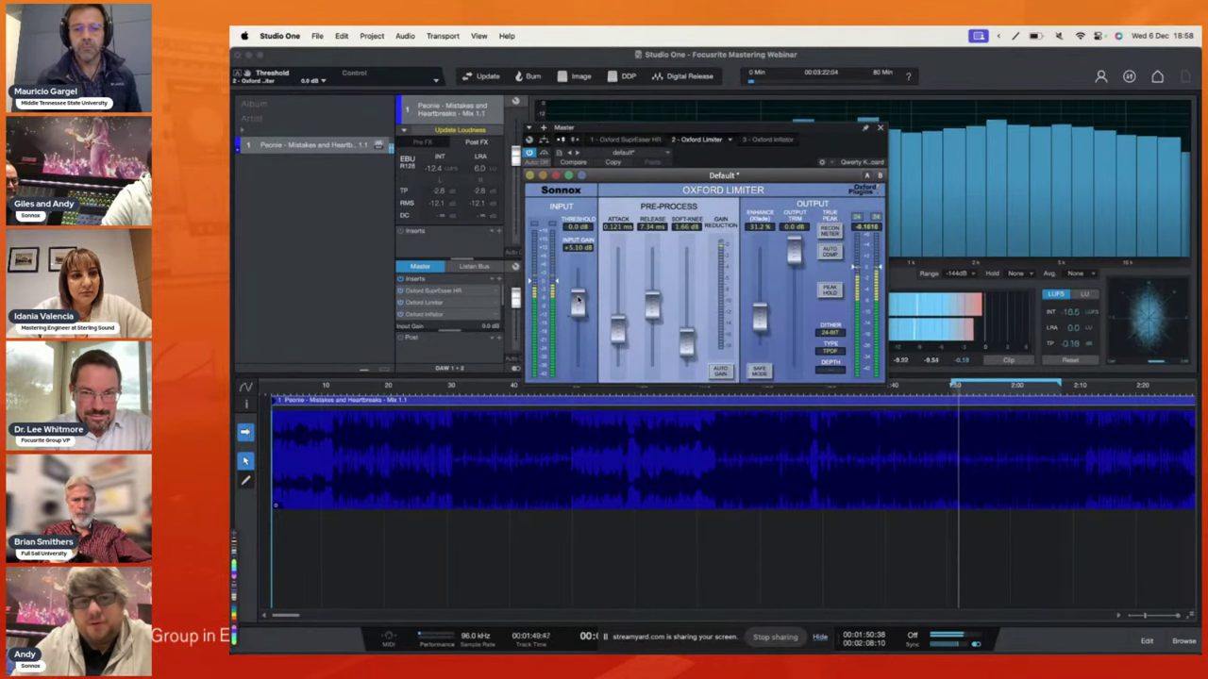
pyautogui.moveTo(578, 300); pyautogui.dragTo(580, 303)
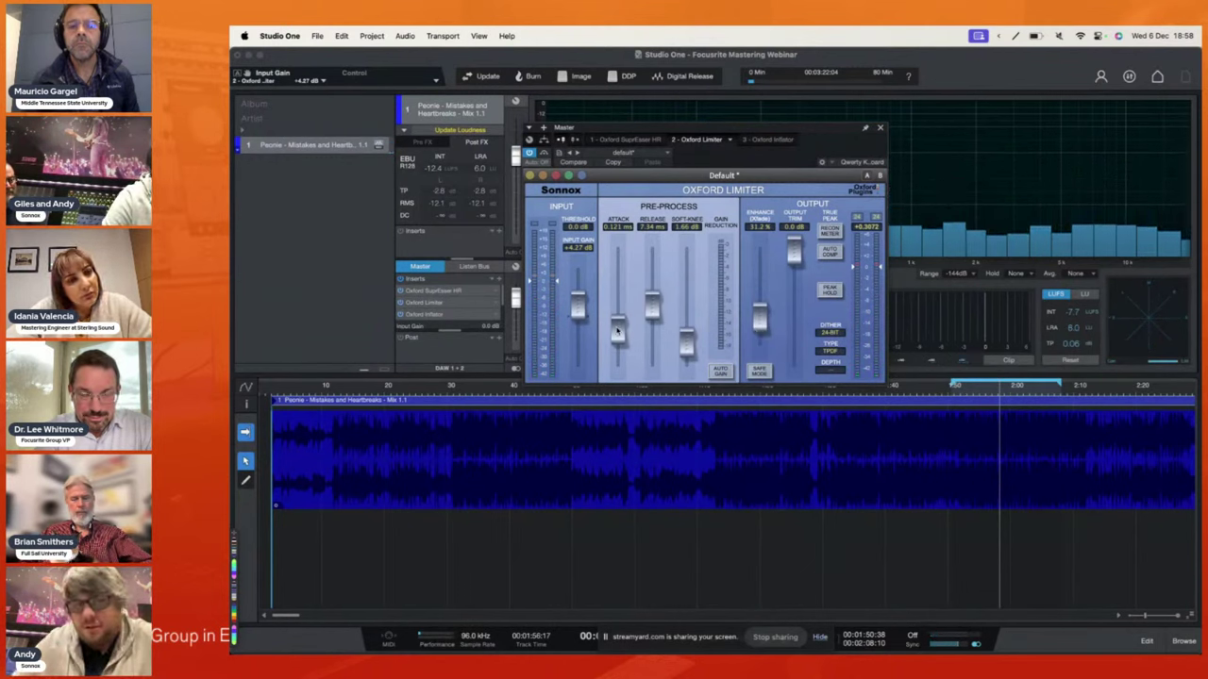
pyautogui.moveTo(618, 328); pyautogui.dragTo(616, 443)
pyautogui.moveTo(652, 304); pyautogui.dragTo(647, 431)
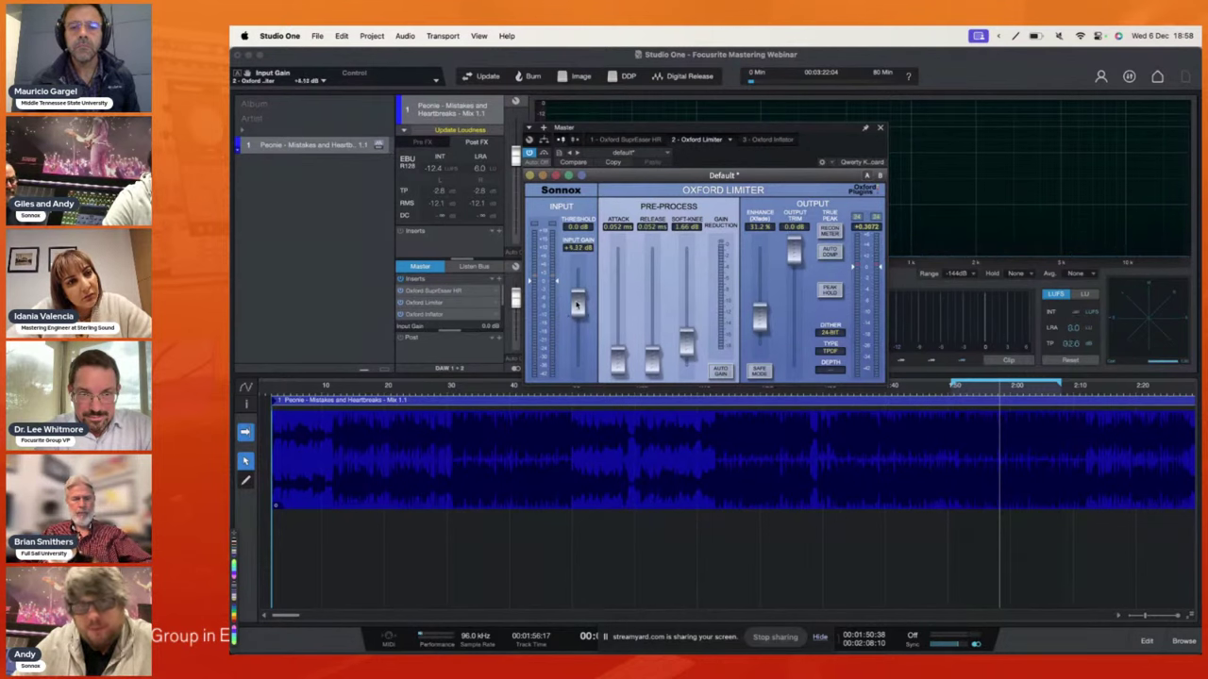
pyautogui.scroll(2, 577, 304)
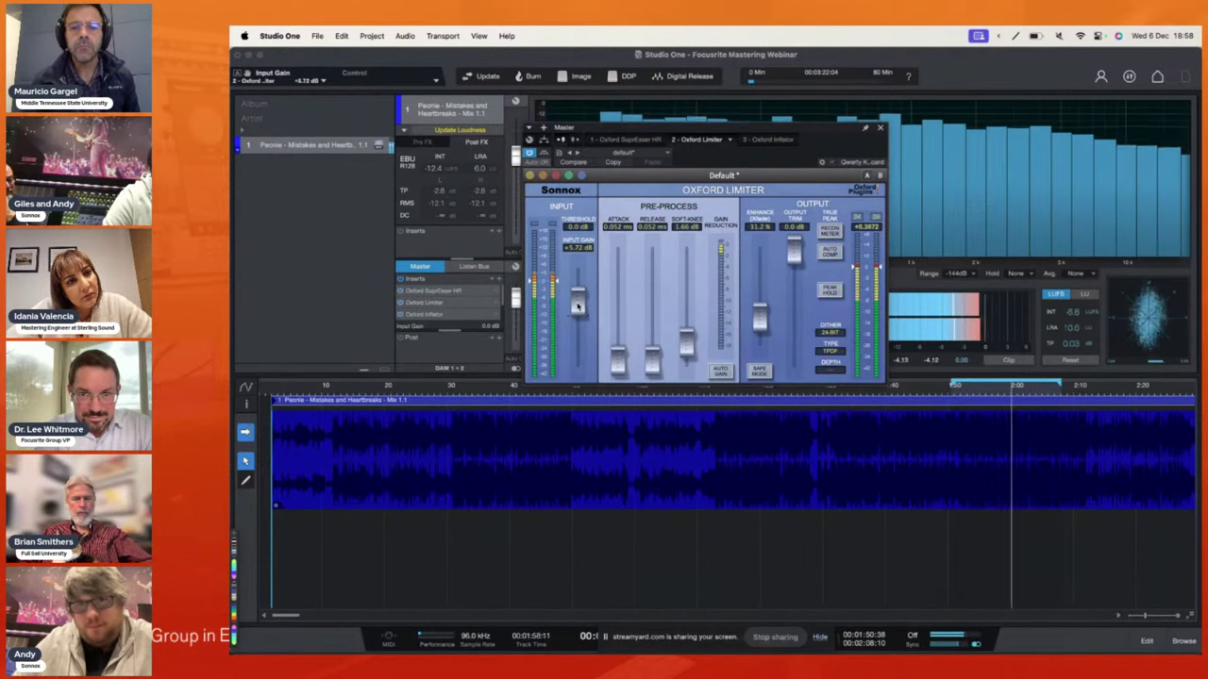
pyautogui.scroll(-1, 577, 303)
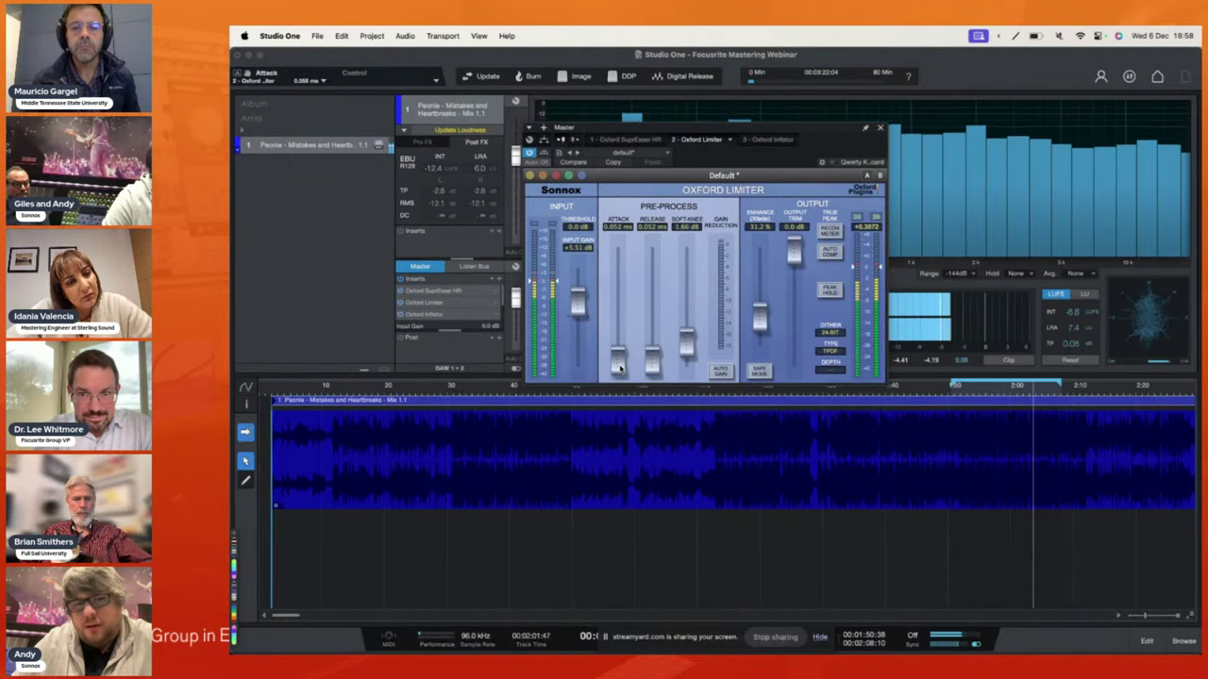
# Step: Set the limiter's attack to about 0.378 ms, release to 144 ms and Enhance to 0 %, and play the loop
pyautogui.moveTo(618, 360); pyautogui.dragTo(618, 291)
pyautogui.moveTo(652, 359); pyautogui.dragTo(652, 273)
pyautogui.moveTo(760, 317); pyautogui.dragTo(761, 341)
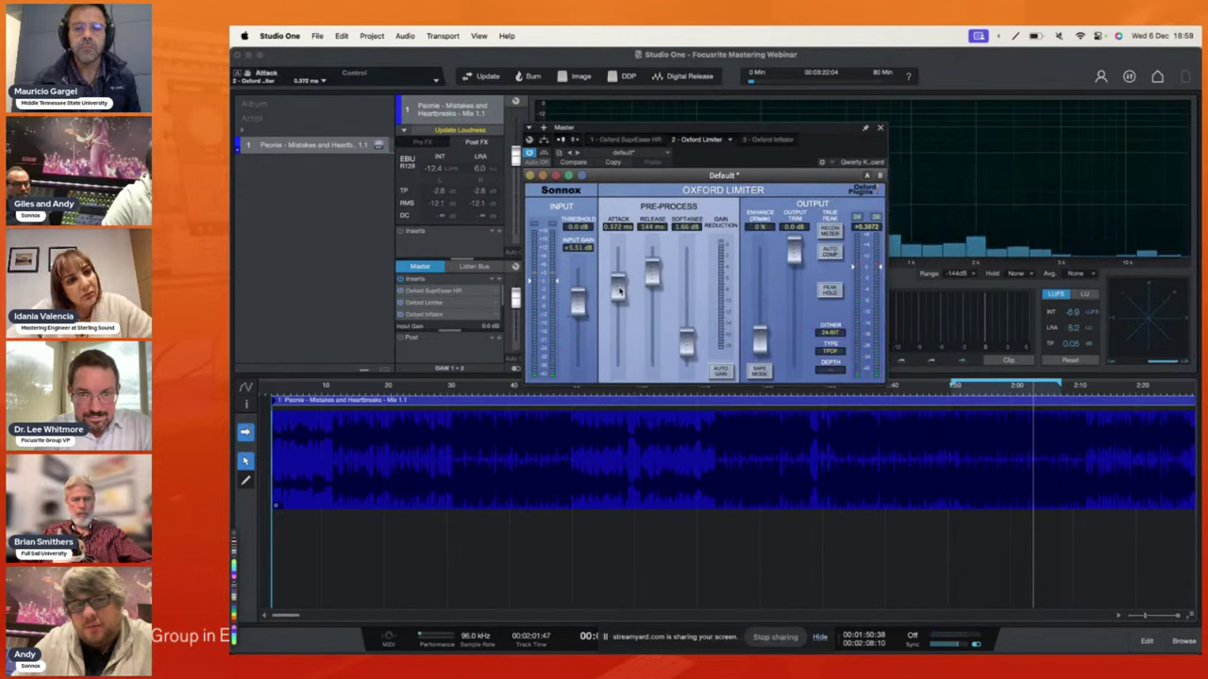
pyautogui.press('space')
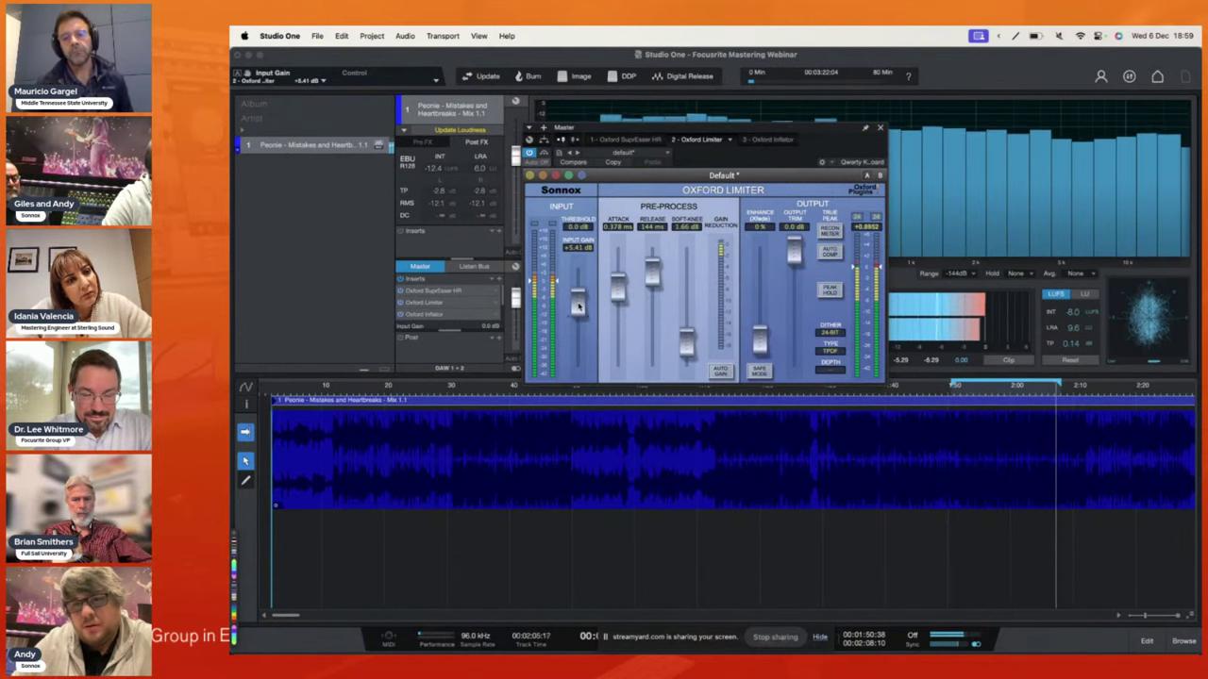
# Step: Set the release to 51.7 ms, input gain to +2.43 dB and Enhance to 101 %, comparing with the limiter switched off
pyautogui.press('space')
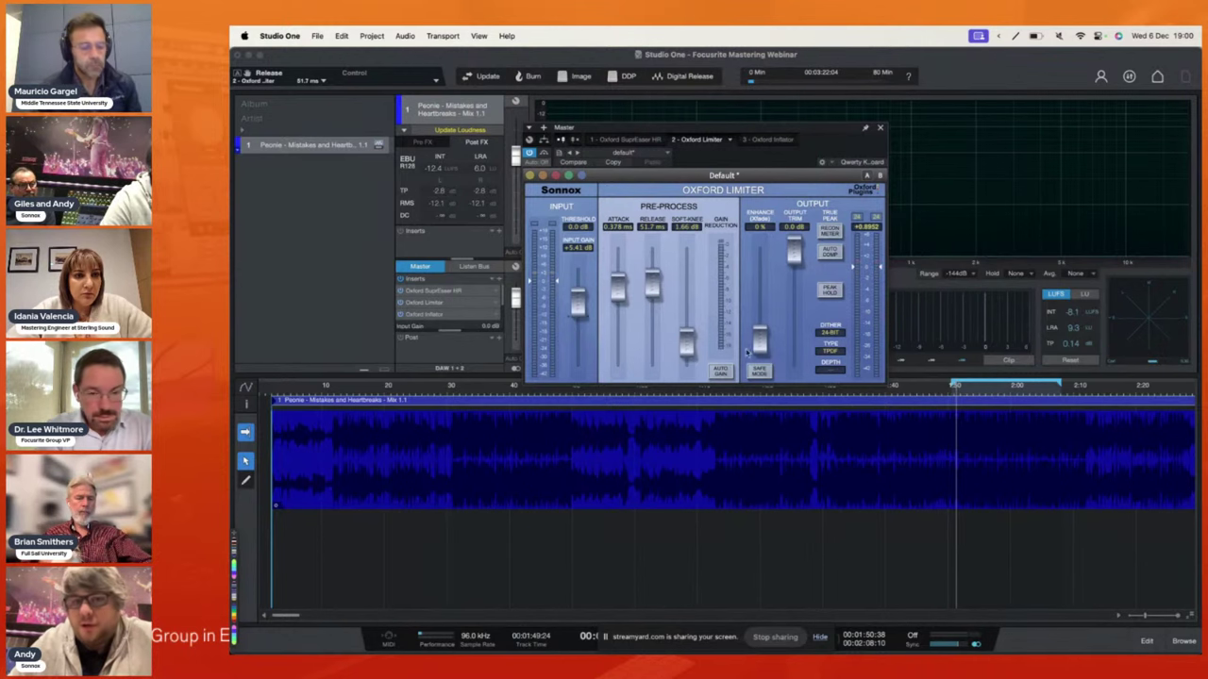
pyautogui.press('space')
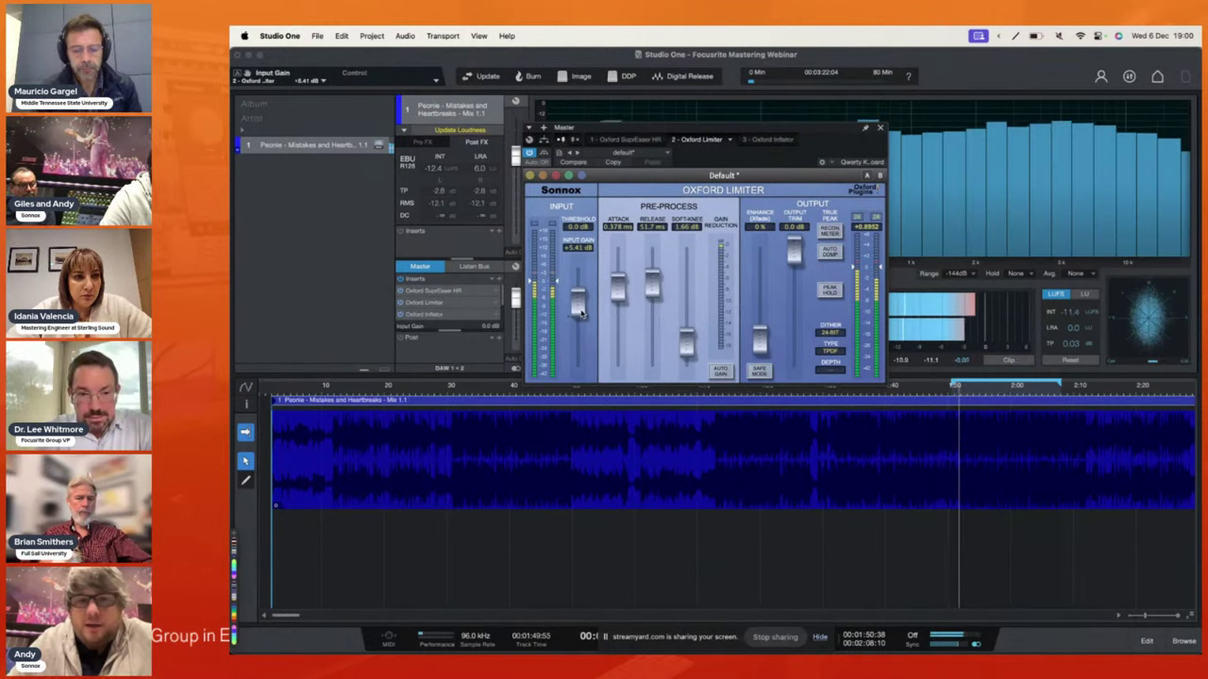
pyautogui.moveTo(579, 314); pyautogui.dragTo(583, 321)
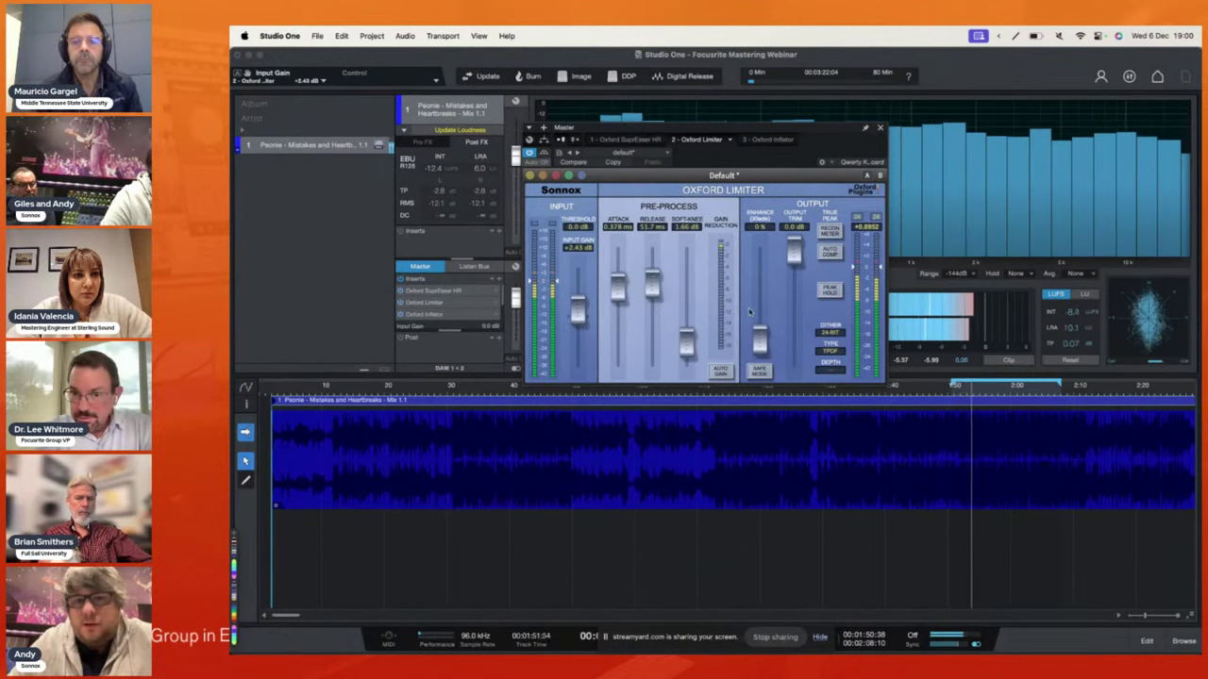
pyautogui.moveTo(759, 338); pyautogui.dragTo(758, 271)
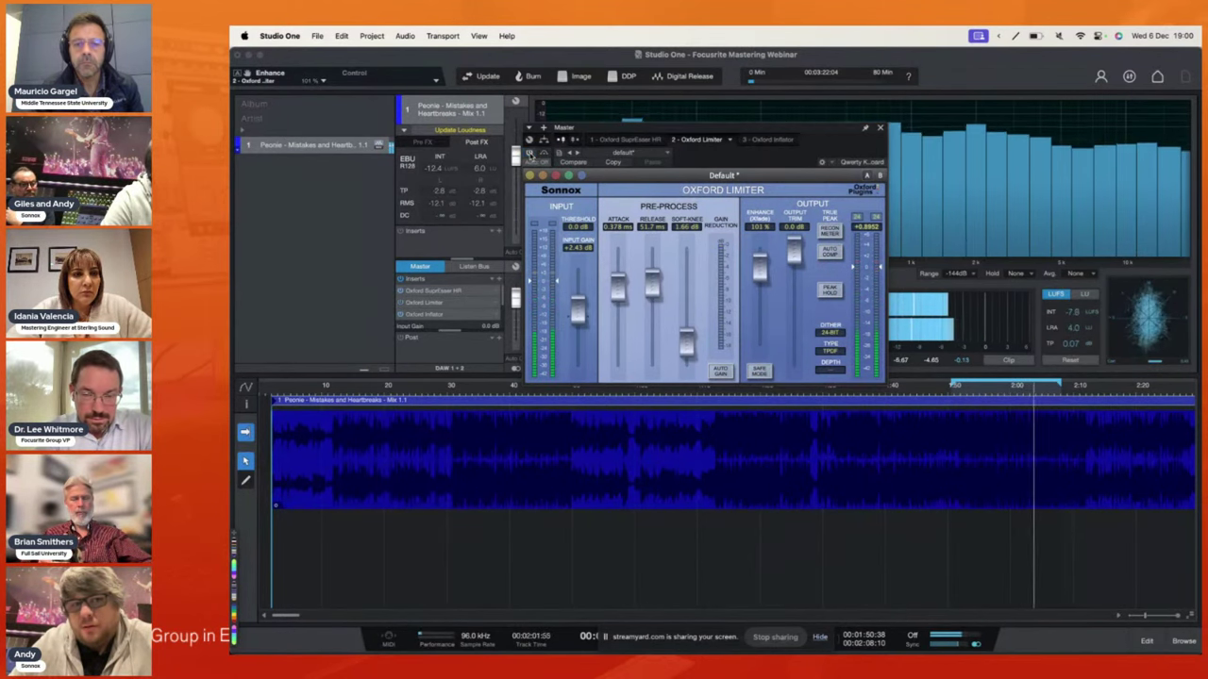
pyautogui.click(530, 154)
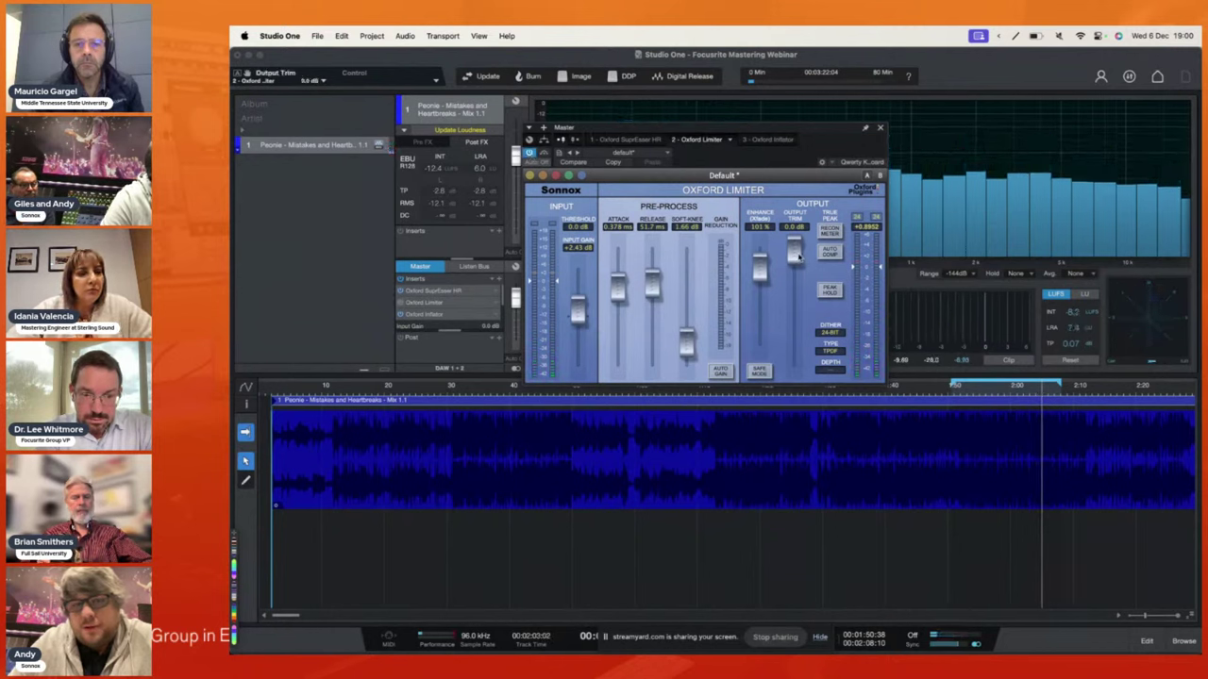
# Step: Set the limiter's output trim to -2.43 dB to offset the input gain
pyautogui.moveTo(794, 251); pyautogui.dragTo(794, 324)
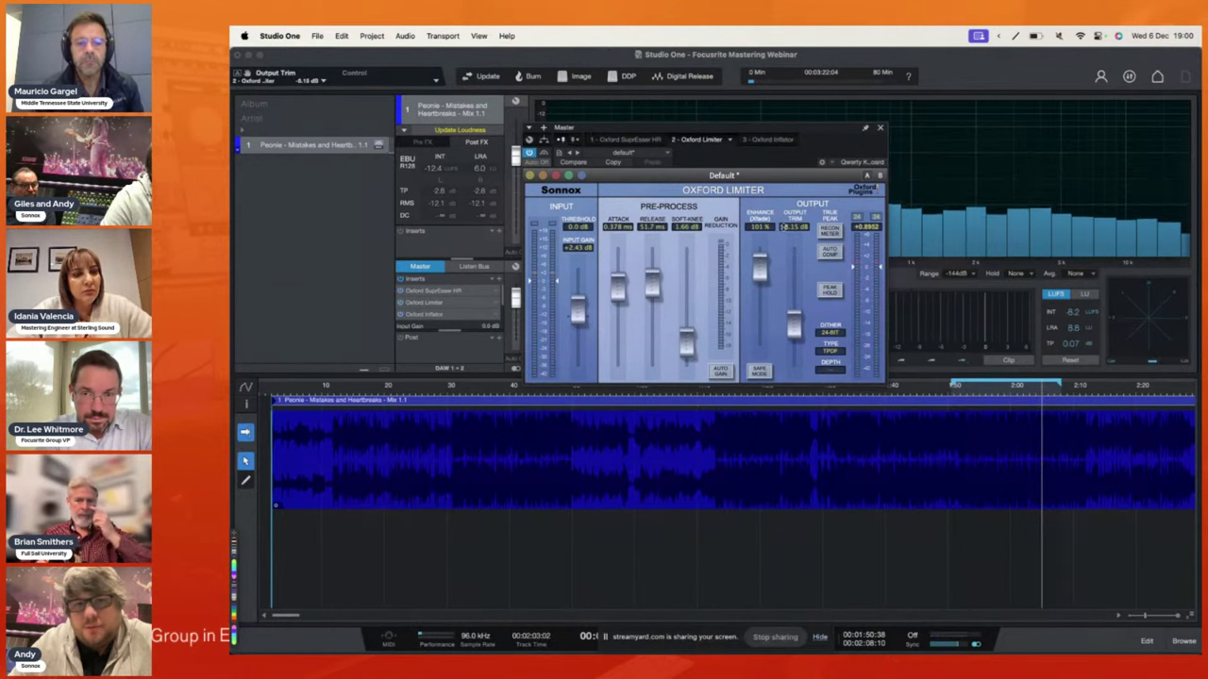
pyautogui.click(784, 227)
pyautogui.write('-2.43')
pyautogui.press('Return')
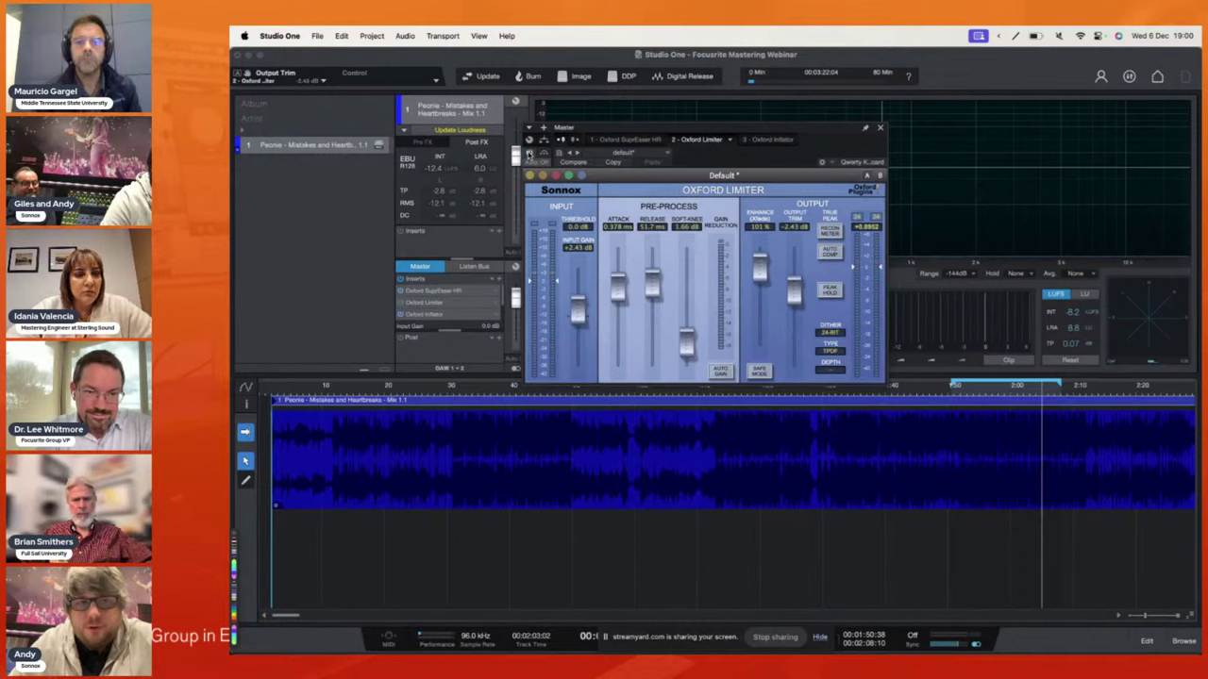
# Step: Compare the level-matched limiter with its bypassed signal during playback, and reduce Enhance to 89.2 %
pyautogui.press('space')
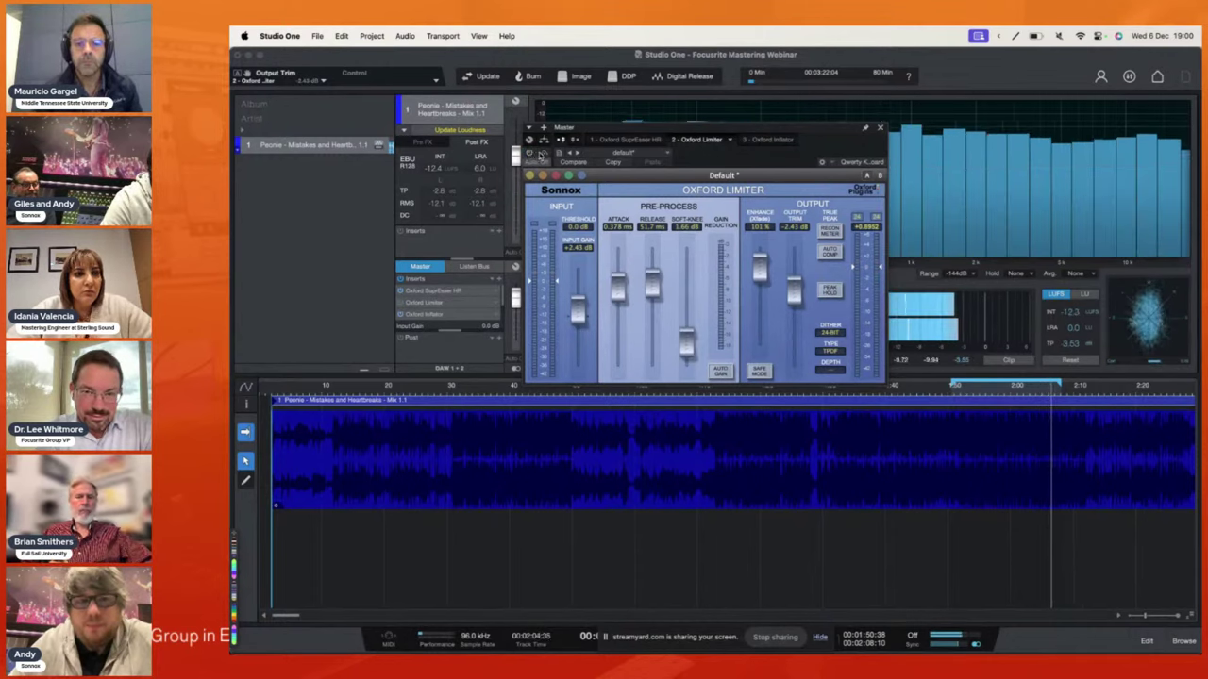
pyautogui.click(544, 153)
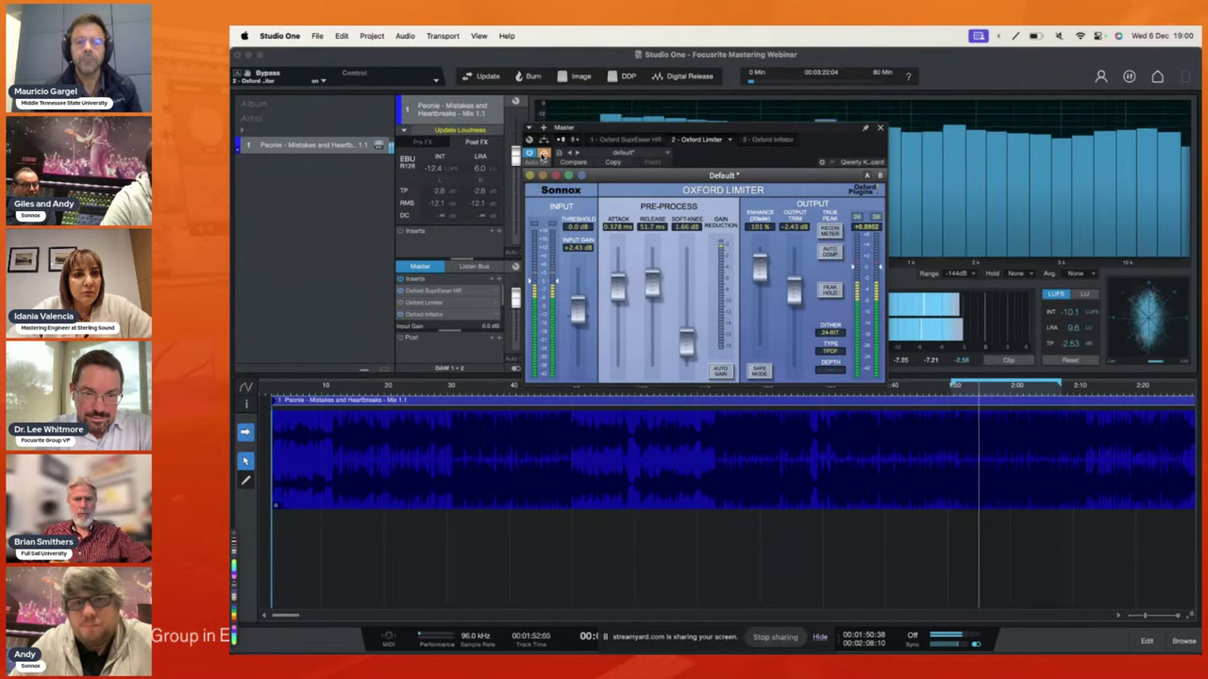
pyautogui.click(543, 153)
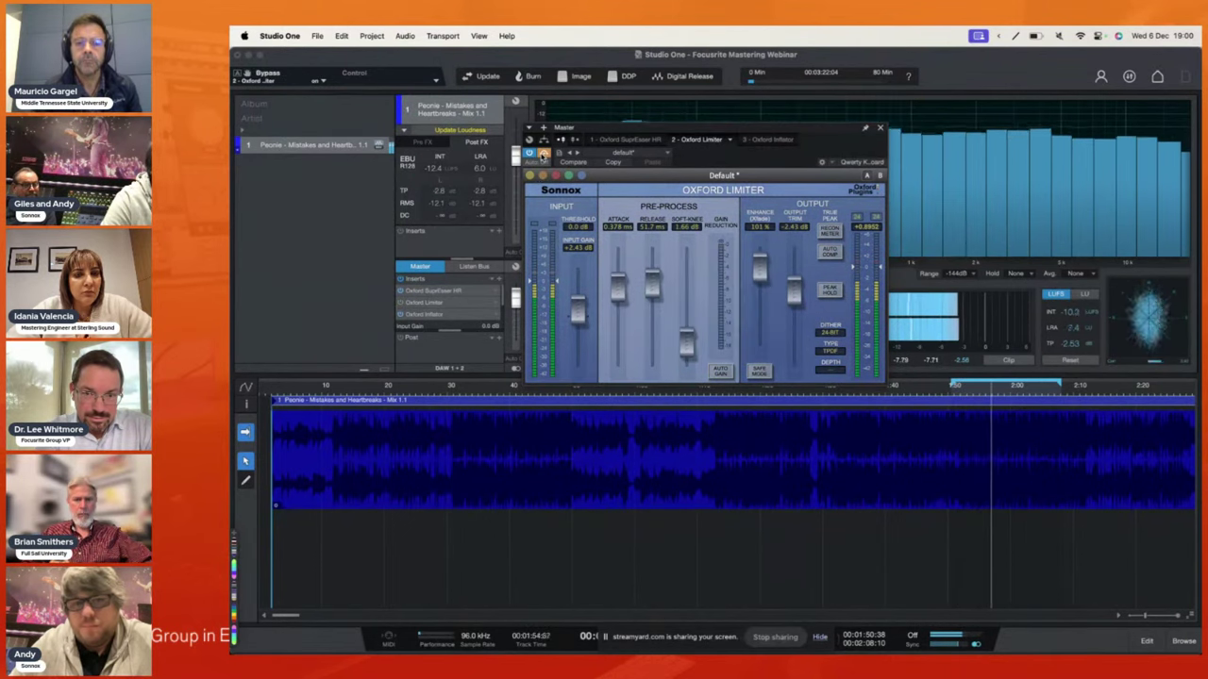
pyautogui.click(544, 153)
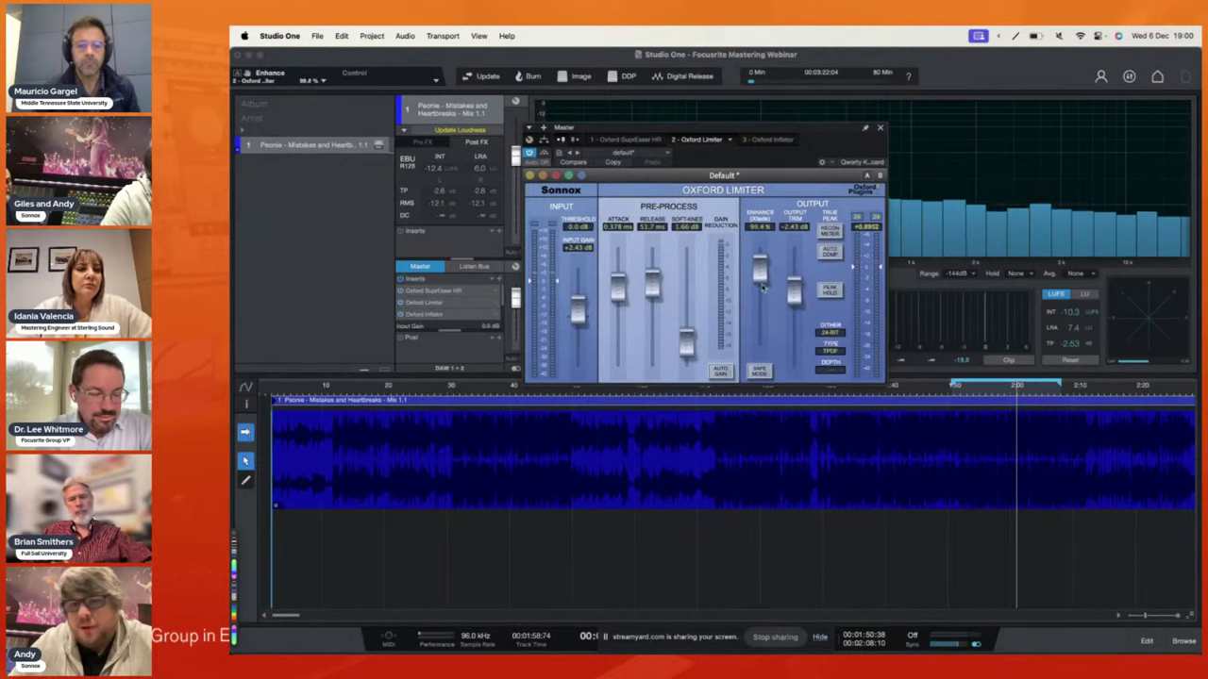
pyautogui.moveTo(762, 286); pyautogui.dragTo(762, 295)
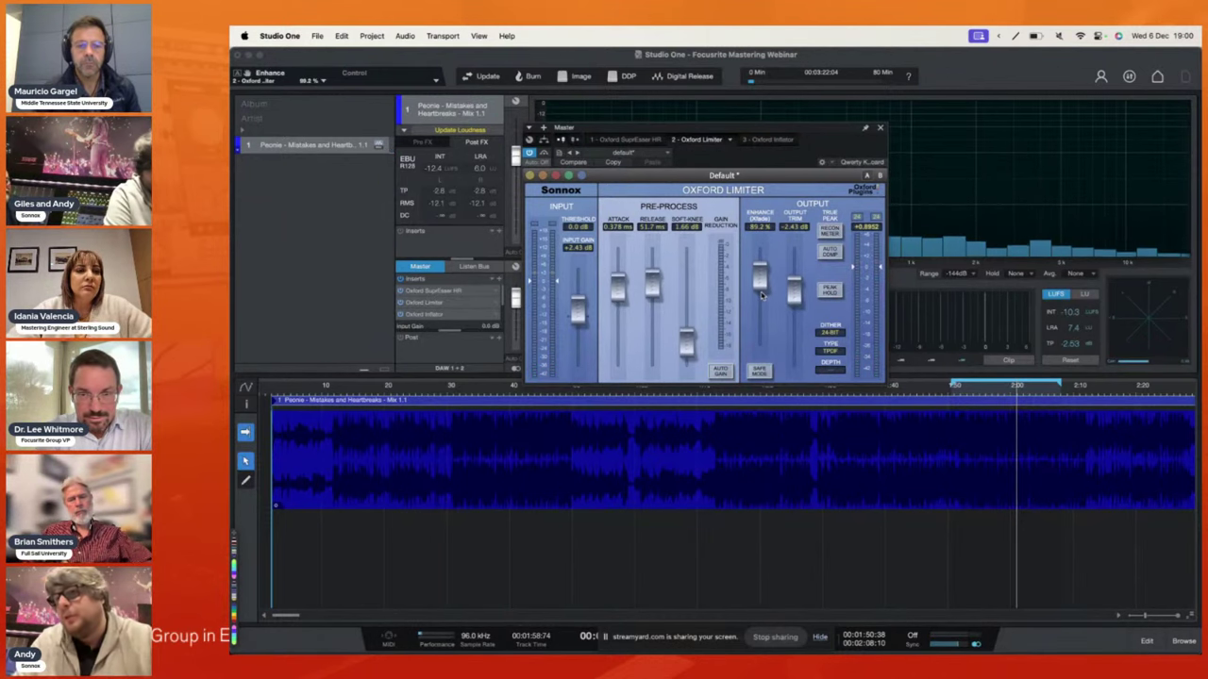